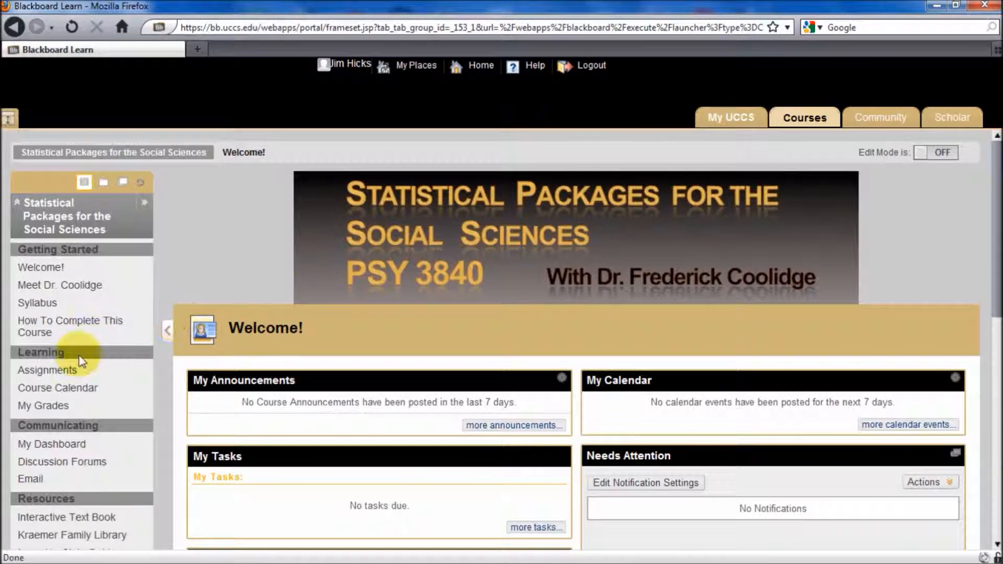
- Open the Unit 7 "The t Test for Independent Groups Lecture" from the course assignments and read its requirements, goals and lesson introduction
left_click(72, 370)
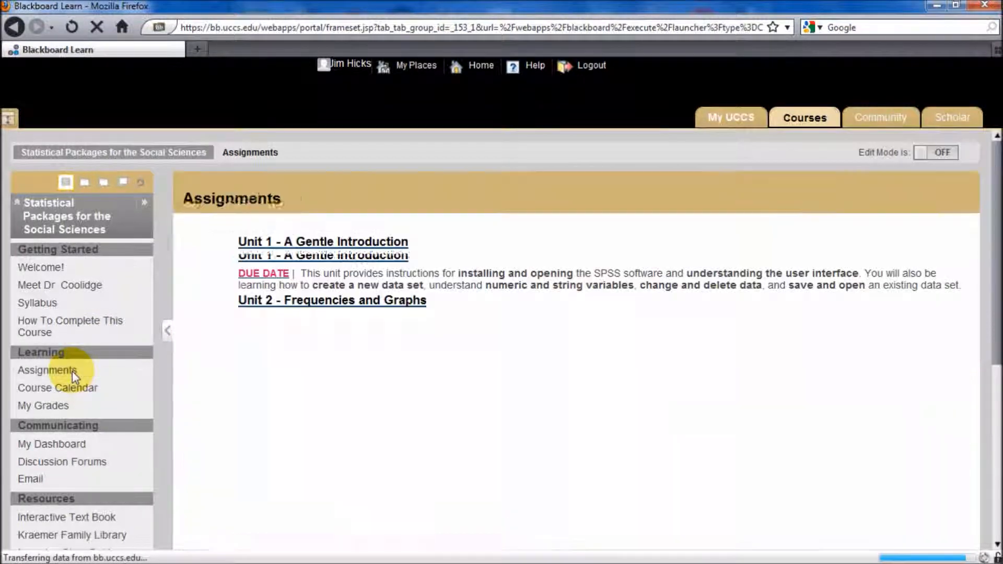
left_click_drag(996, 180, 995, 252)
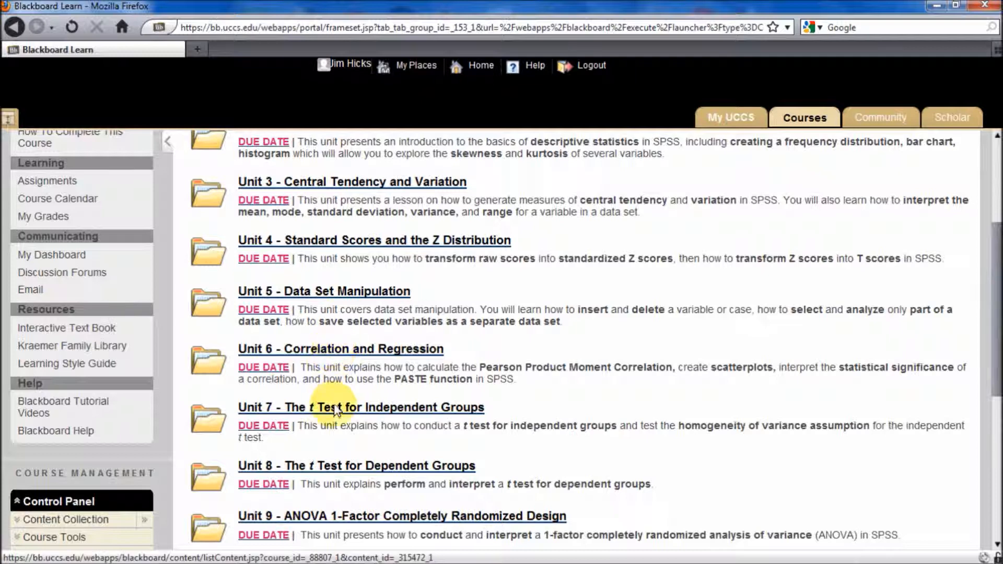
left_click(335, 407)
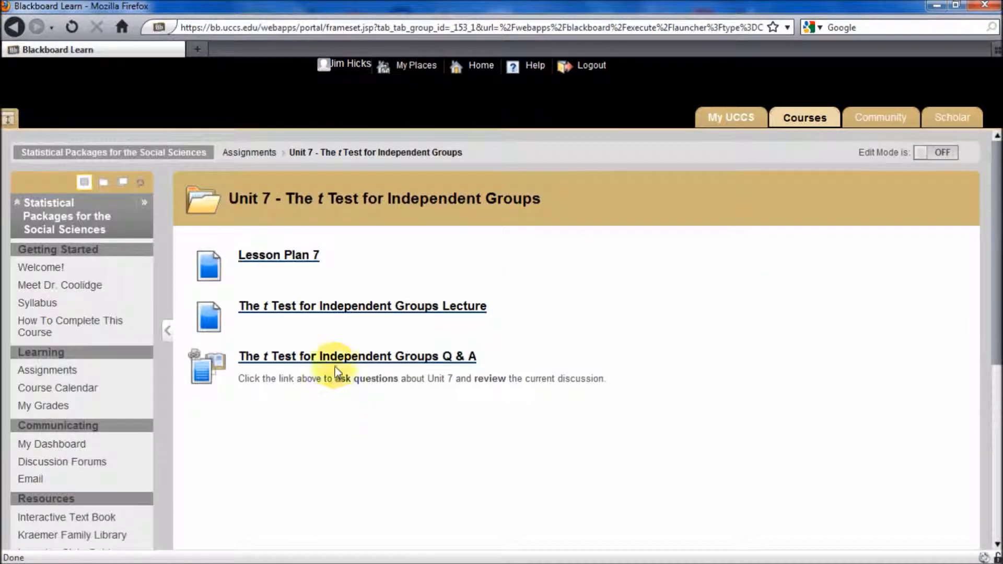
left_click(338, 305)
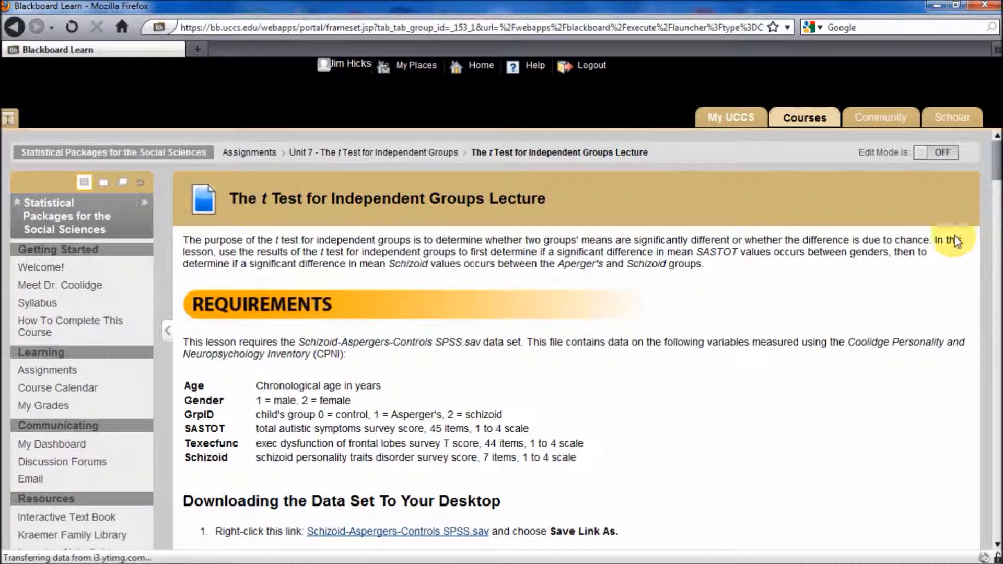
left_click_drag(995, 163, 995, 197)
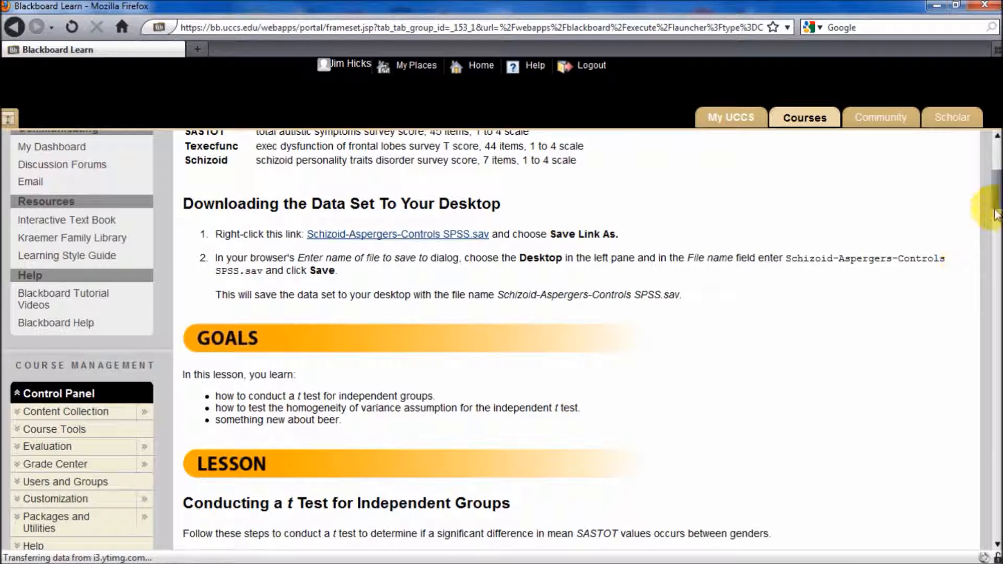
scroll(996, 203, "down", 1)
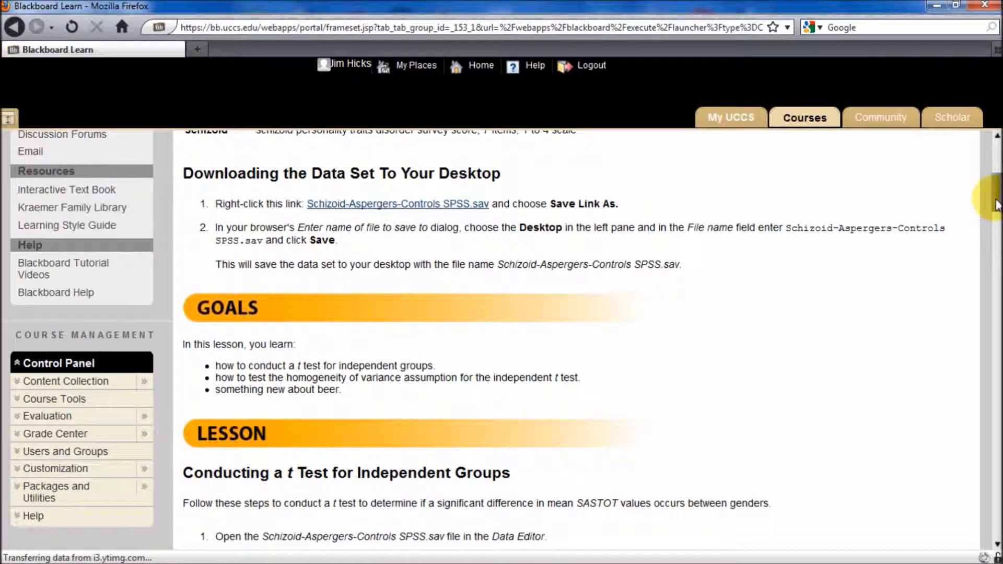
- Switch to the IBM SPSS Statistics Data Editor and check the value labels of the GrpID variable, then return to the data values
mouse_move(331, 557)
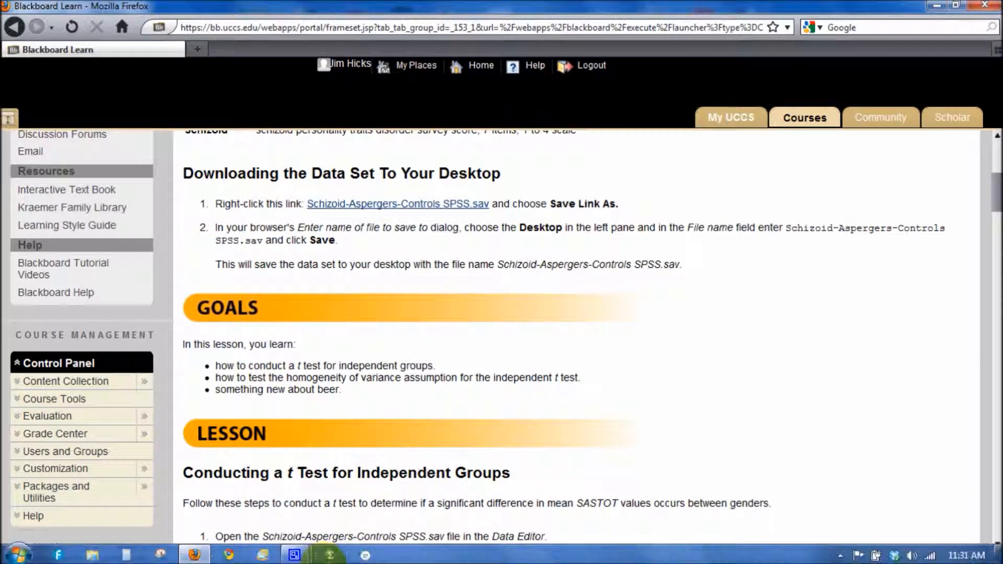
left_click(331, 557)
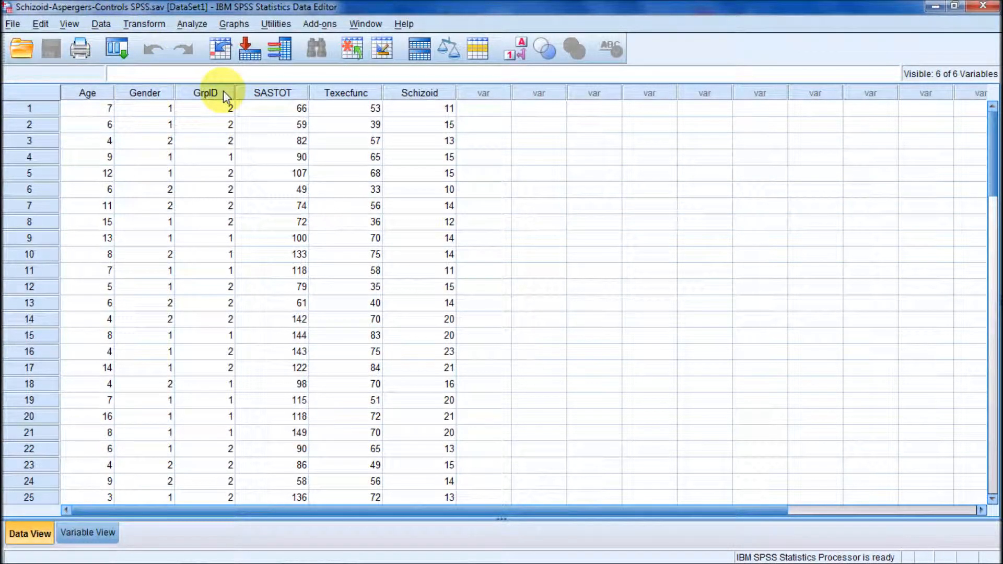
left_click(83, 534)
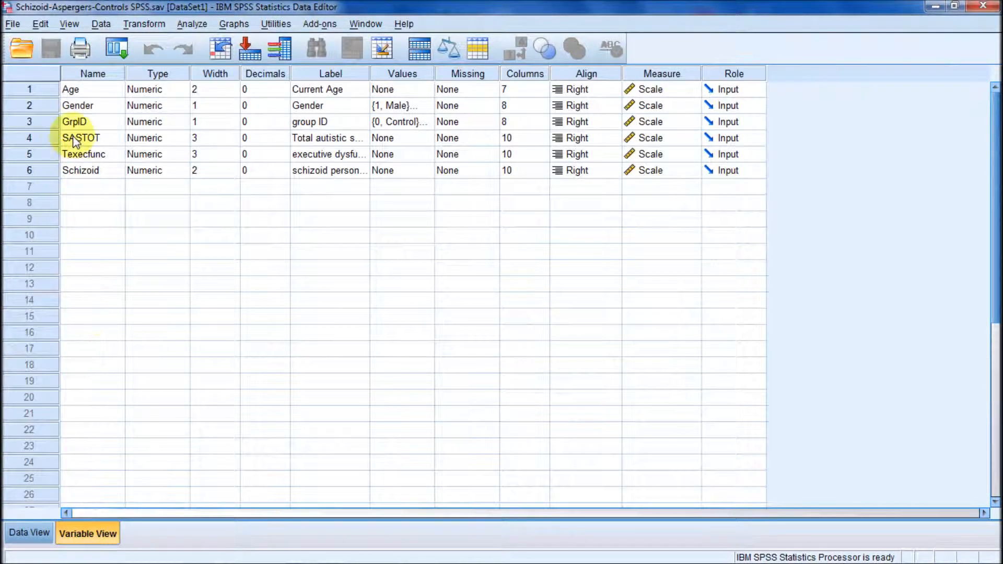
left_click(425, 127)
left_click(424, 126)
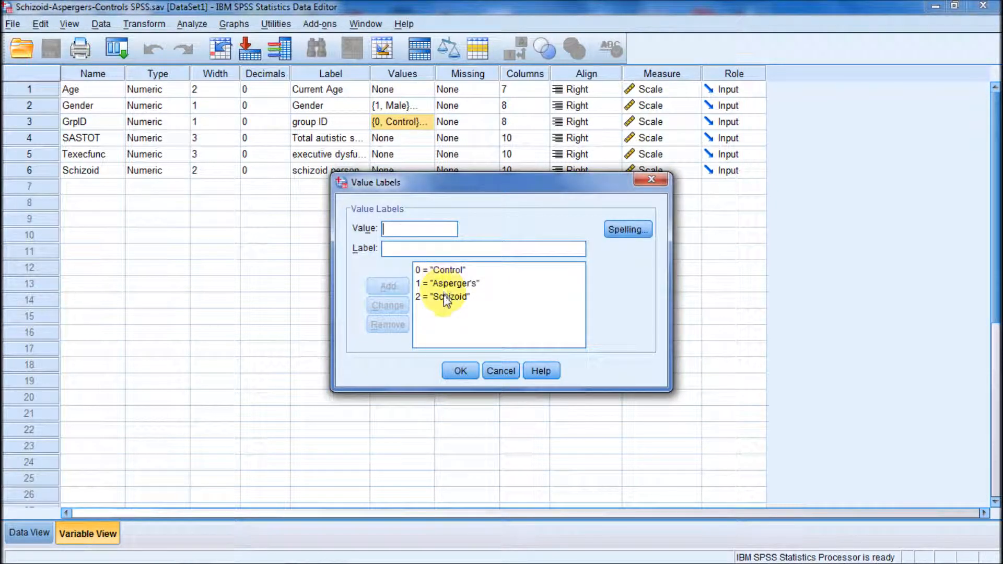
left_click(452, 373)
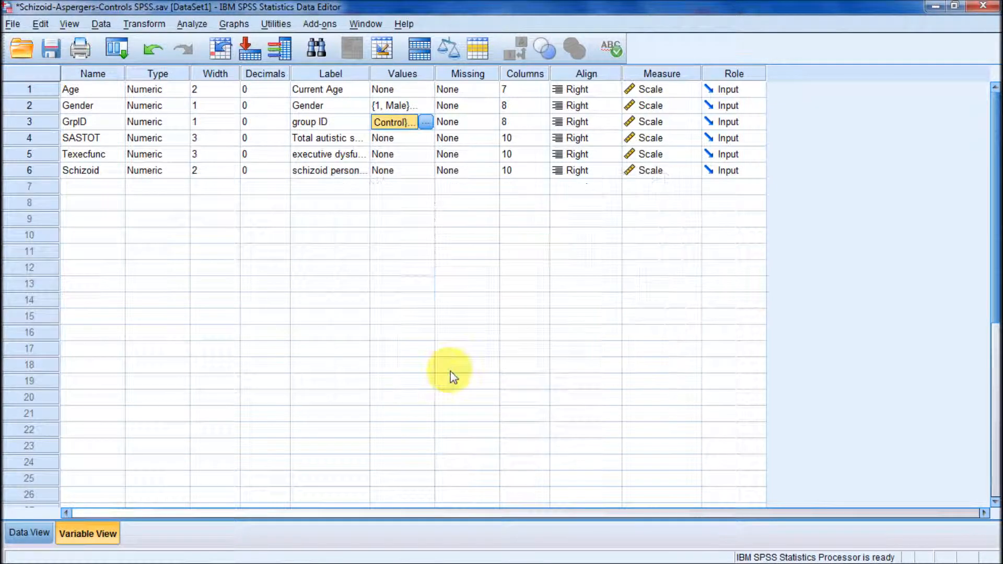
left_click(18, 531)
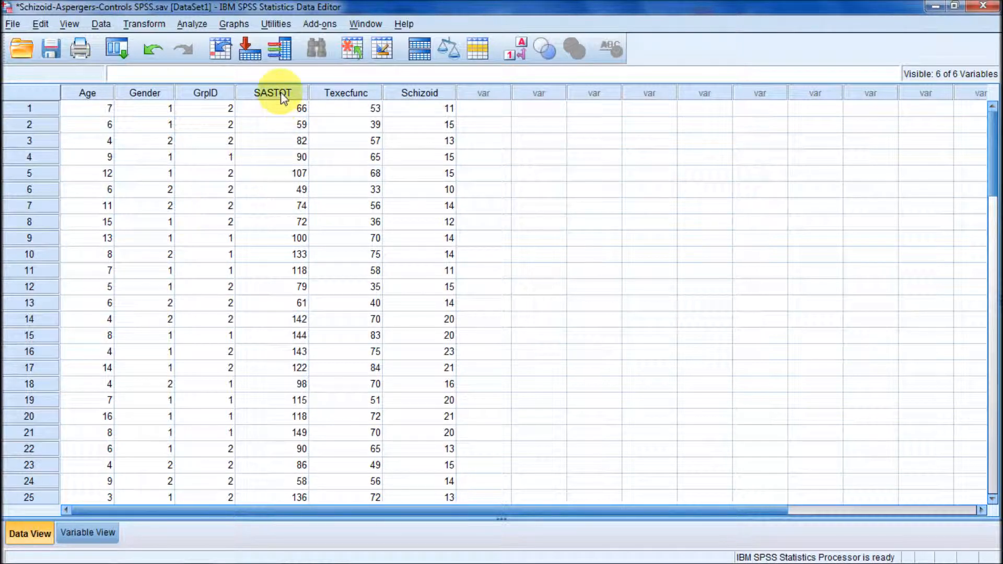
- Start an Independent-Samples T Test and assign Gender as the grouping variable
mouse_move(283, 97)
left_click(196, 26)
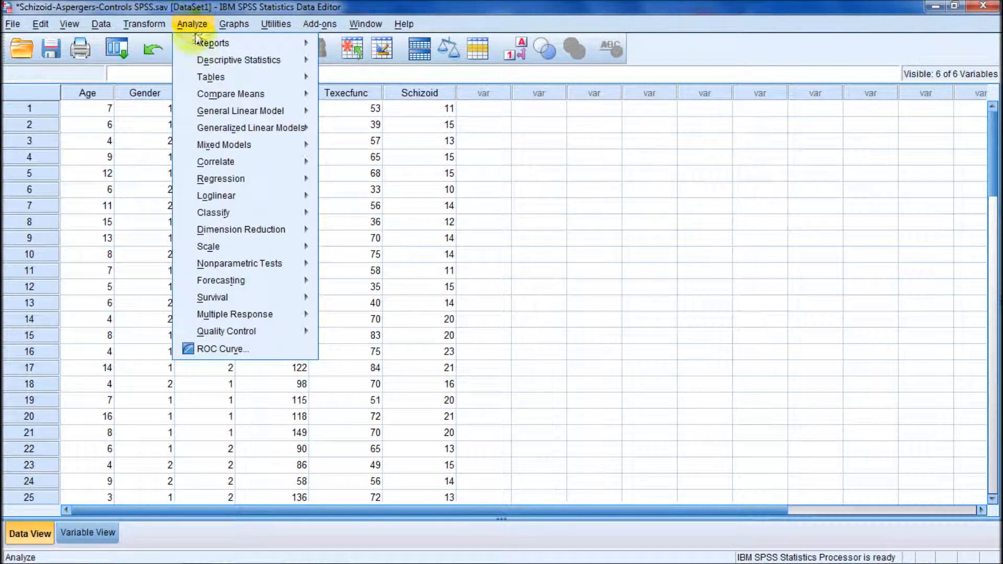
mouse_move(211, 95)
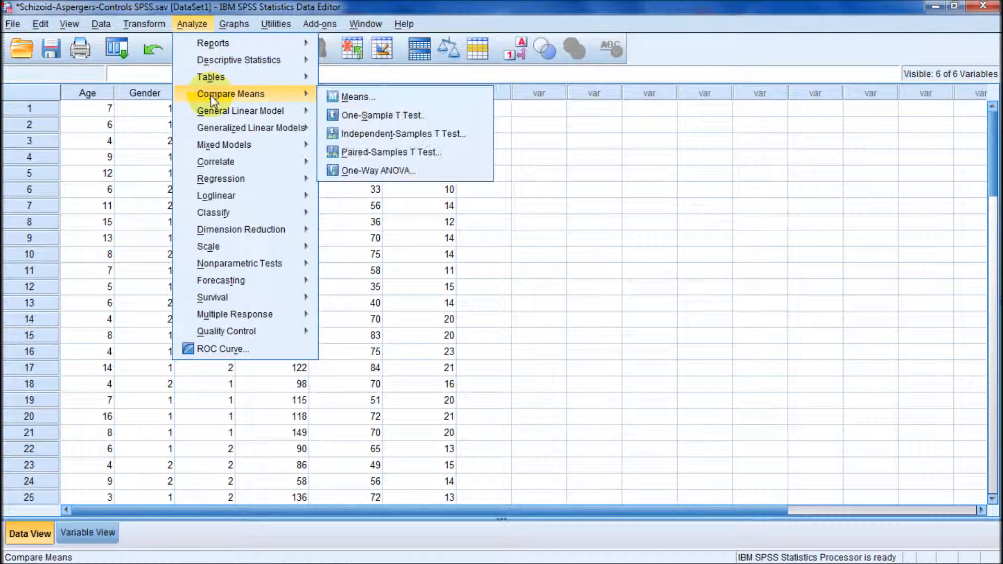
left_click(382, 135)
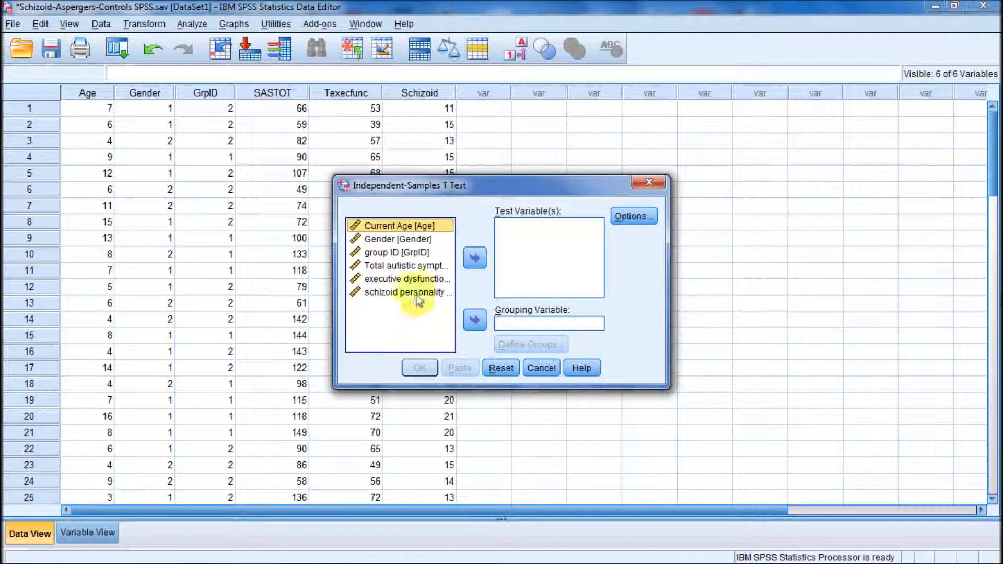
left_click(410, 241)
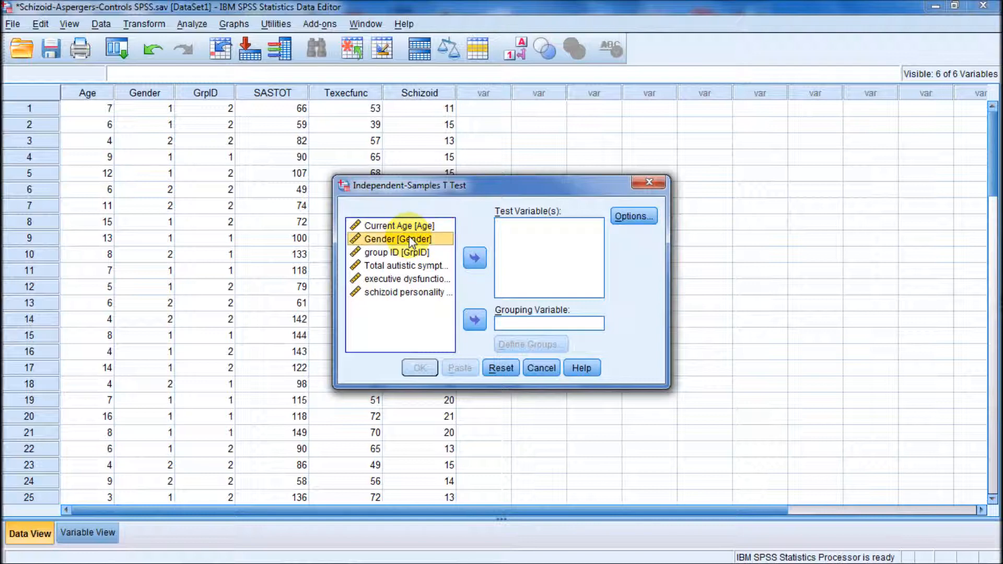
left_click(475, 321)
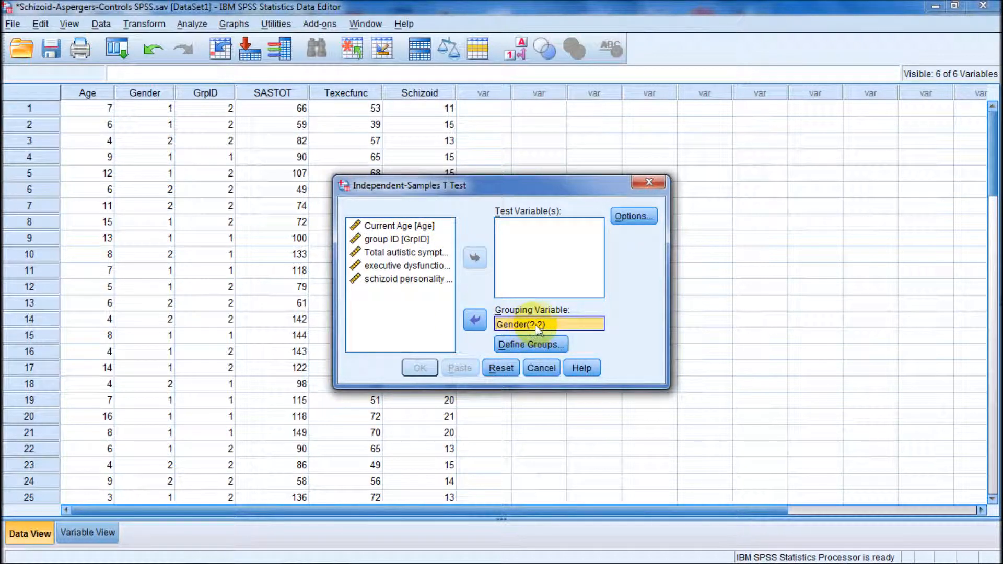
- Define the Gender groups with specified values, 1 for Group 1 and 2 for Group 2
left_click(542, 343)
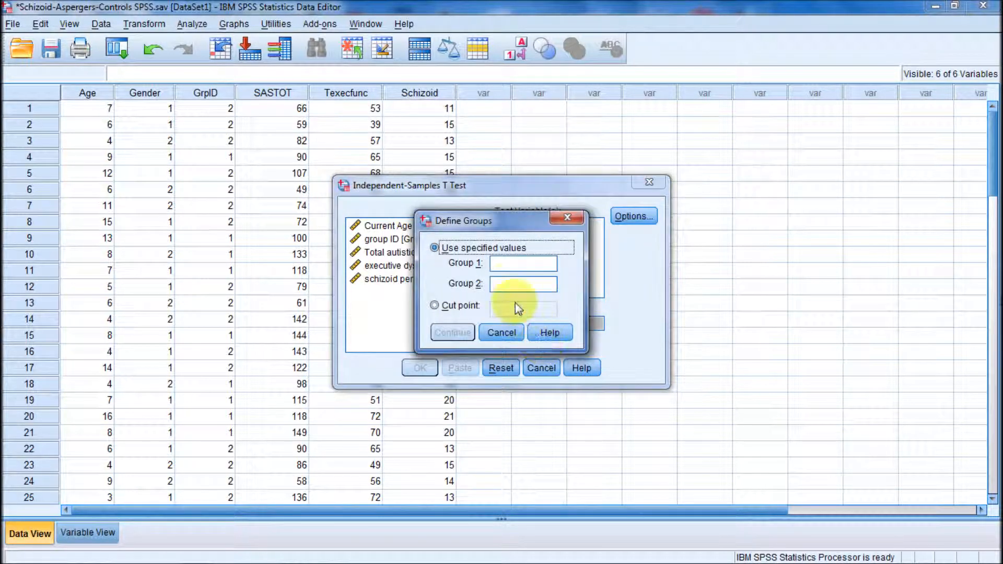
left_click(503, 267)
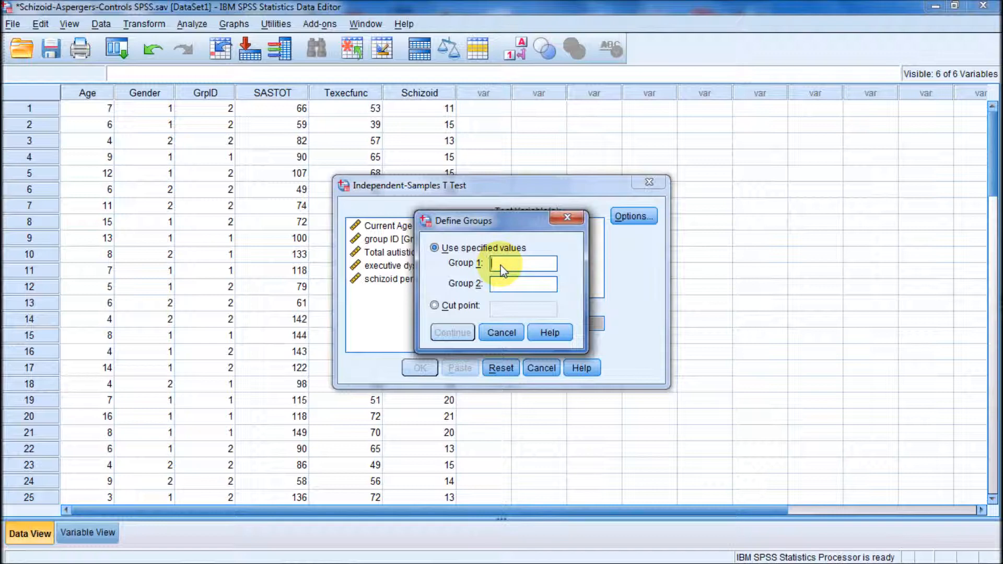
type("1")
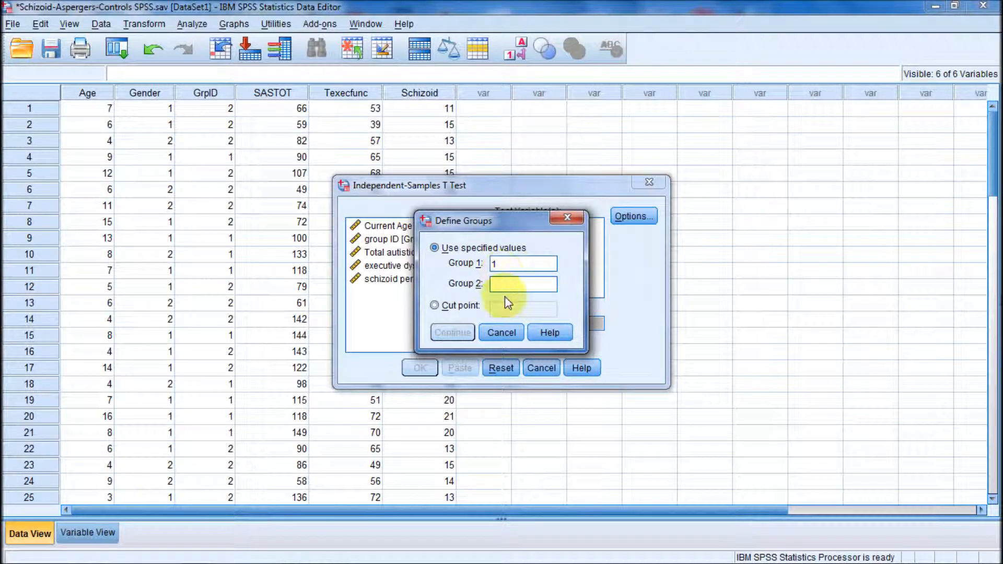
left_click(503, 286)
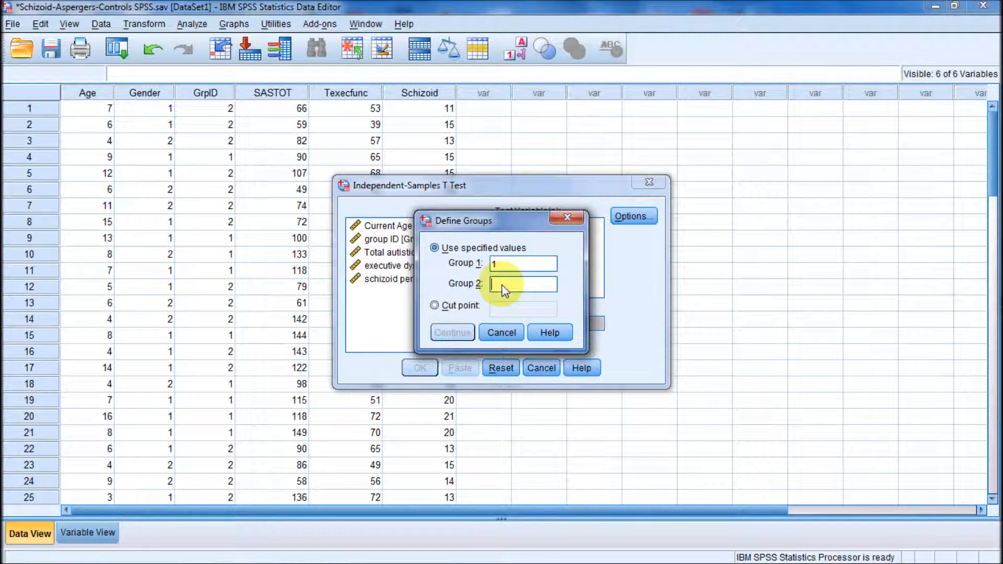
type("2")
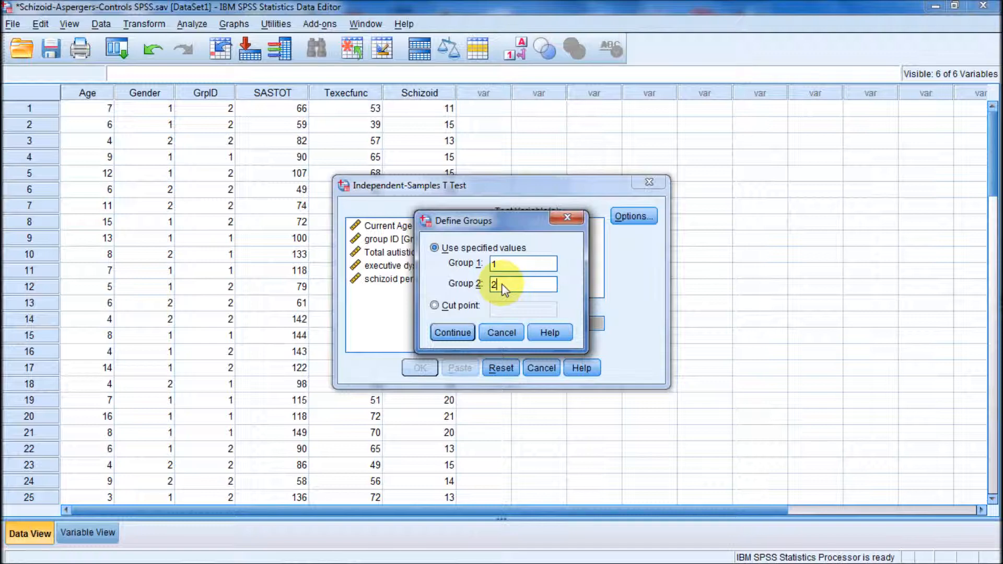
left_click(462, 332)
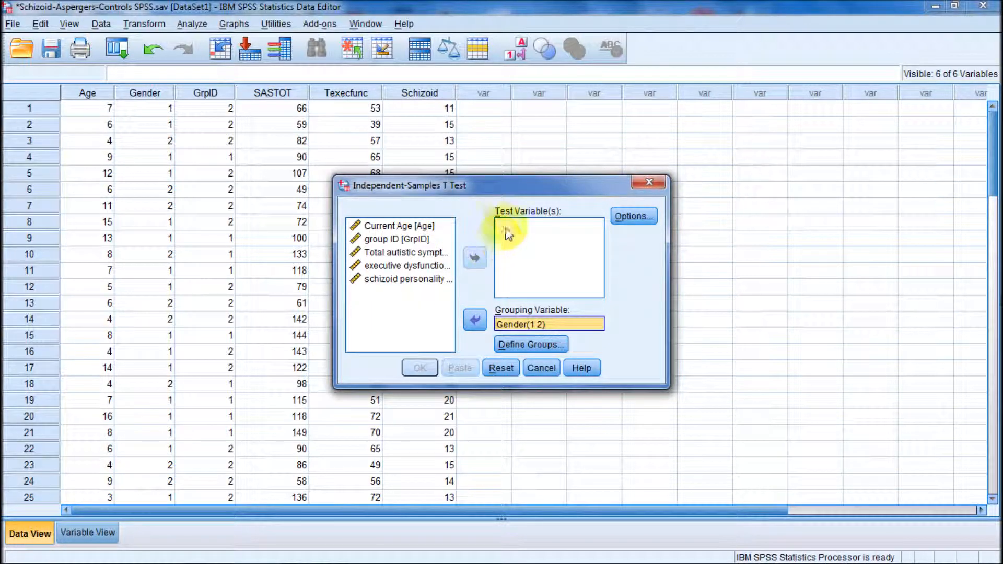
- Add total autistic symptoms (SASTOT) as the test variable, run the t test and select the Independent Samples Test table in the output
left_click(428, 255)
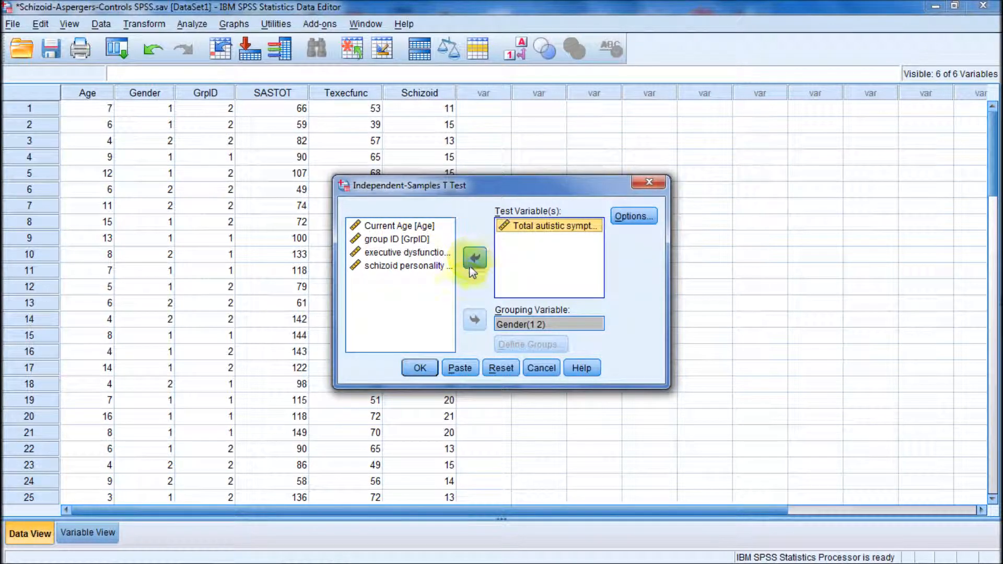
left_click(427, 372)
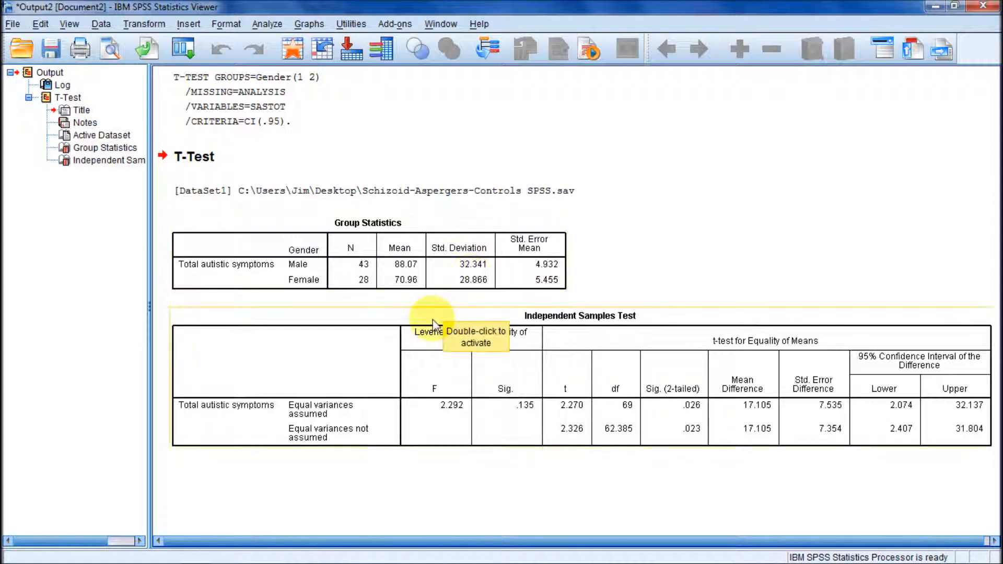
left_click(429, 381)
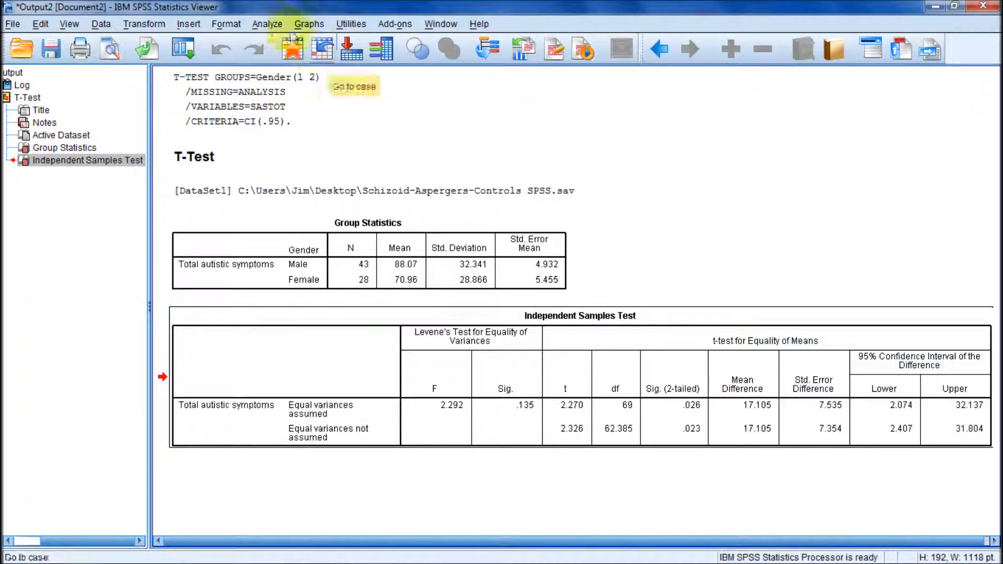
- Set up another Independent-Samples T Test, replacing total autistic symptoms with the schizoid personality variable as the test variable
left_click(268, 25)
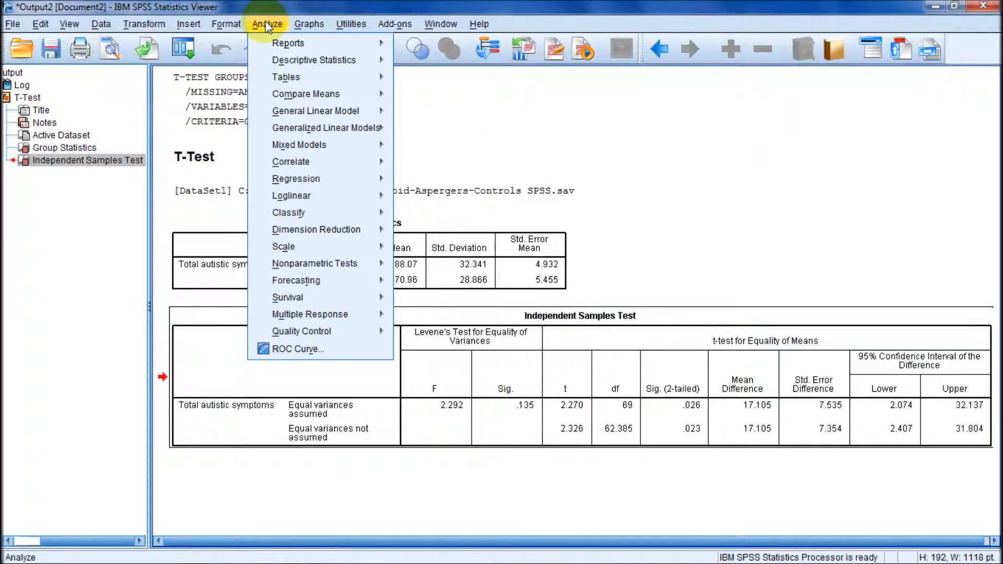
mouse_move(313, 95)
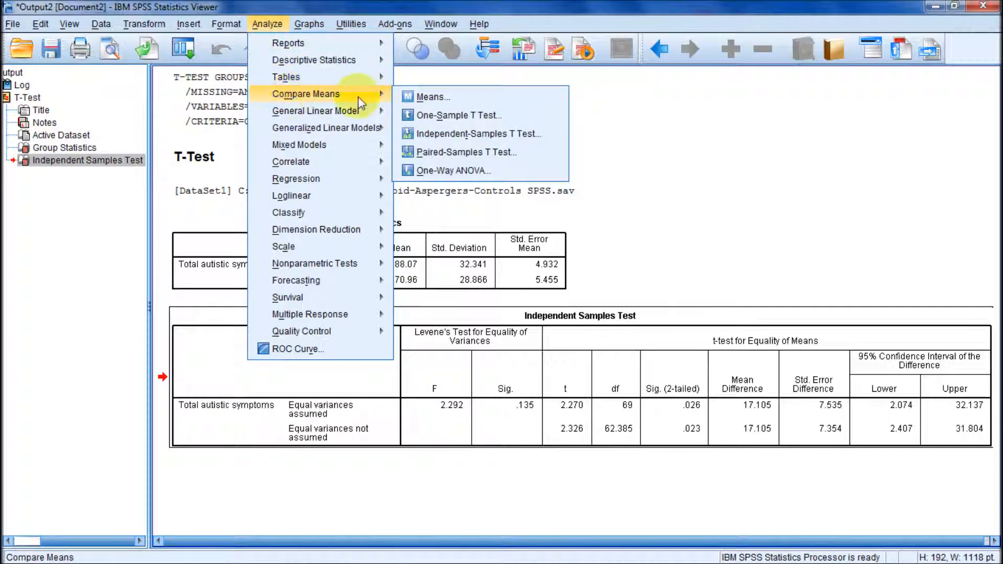
left_click(467, 137)
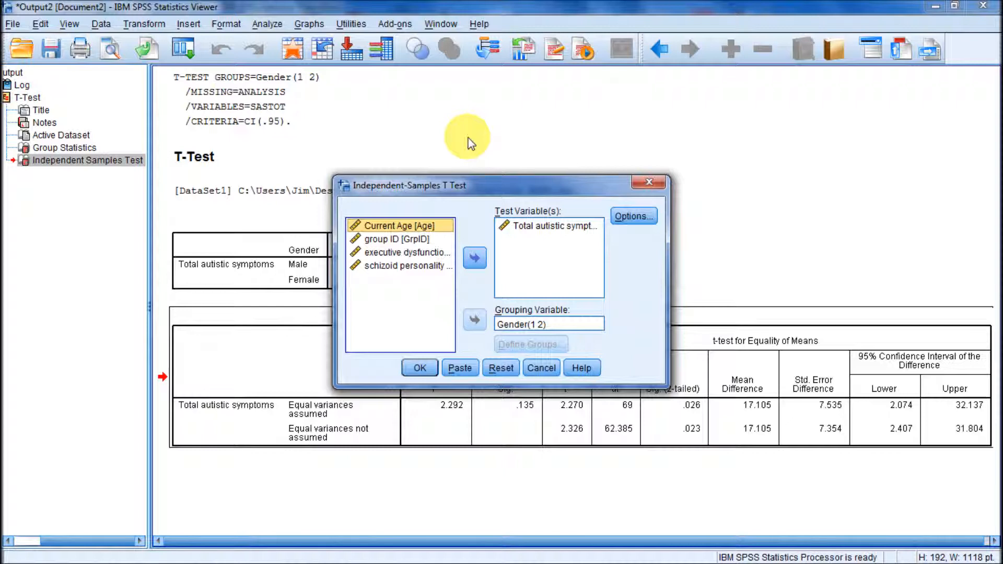
left_click(533, 227)
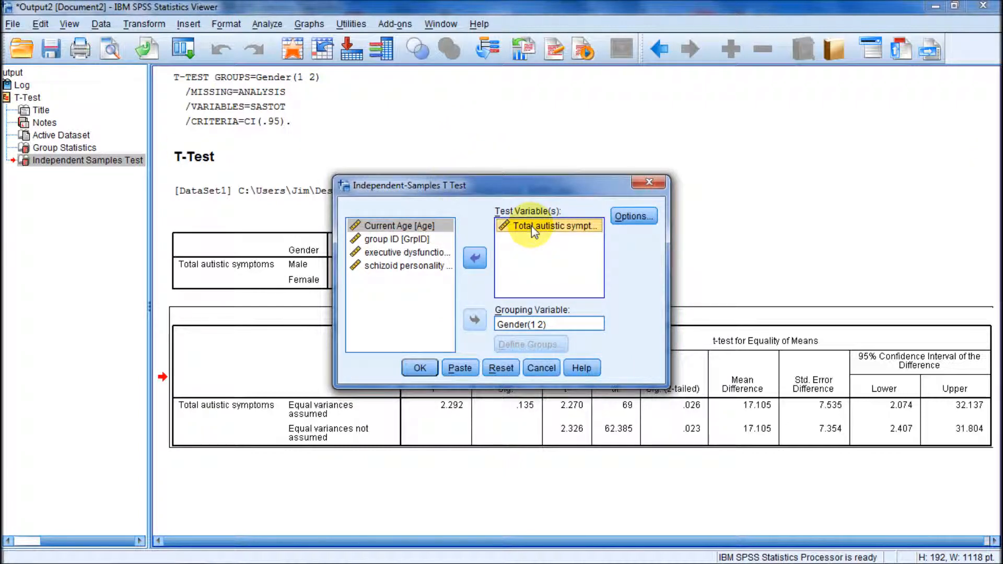
left_click(475, 258)
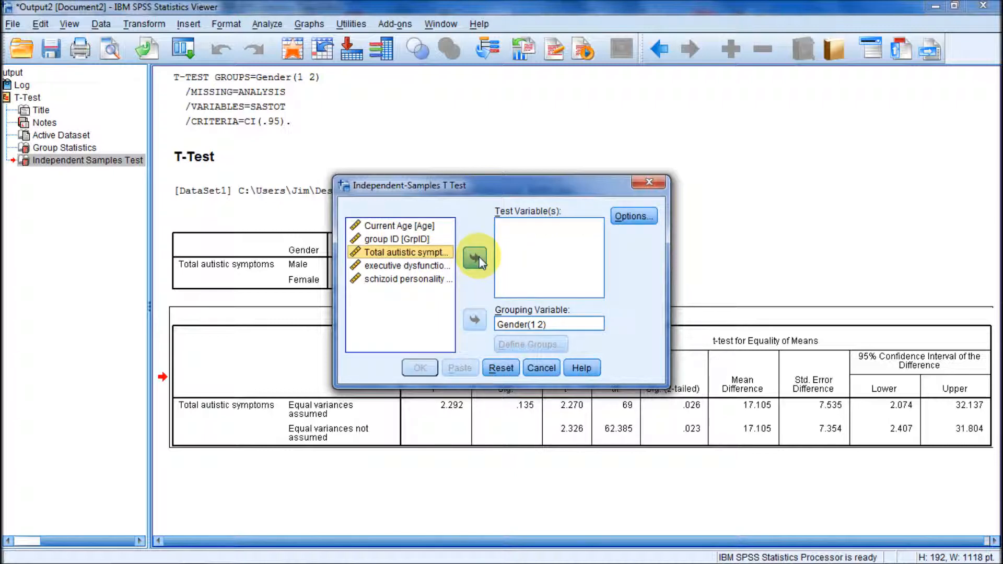
left_click(427, 281)
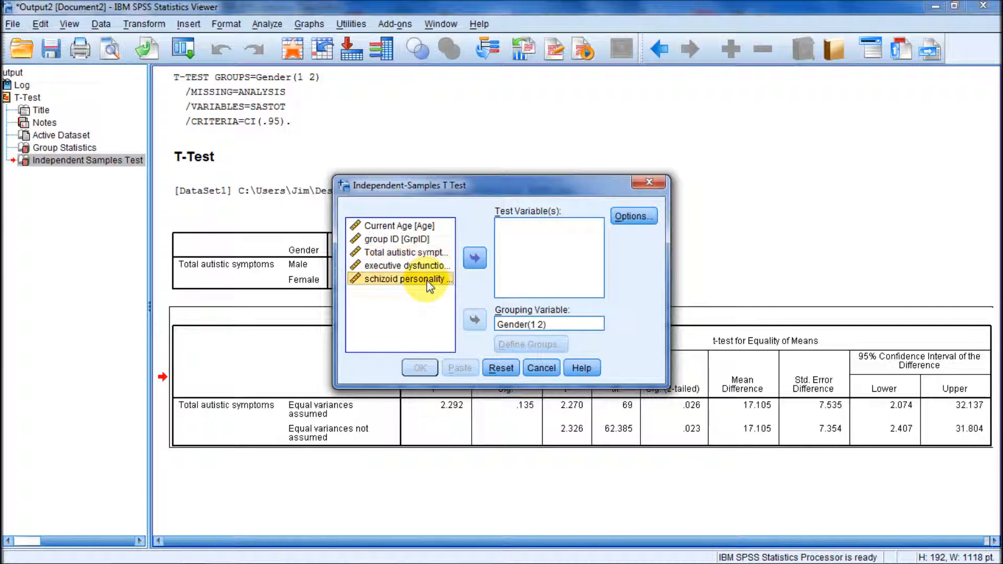
left_click(475, 258)
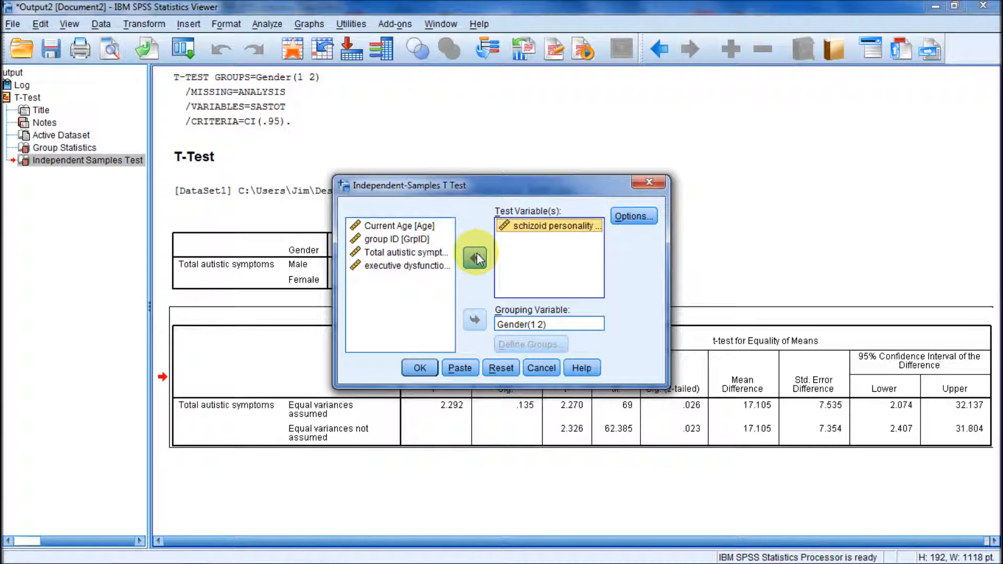
- Replace Gender with group ID (GrpID) as the grouping variable of the t test
left_click(495, 325)
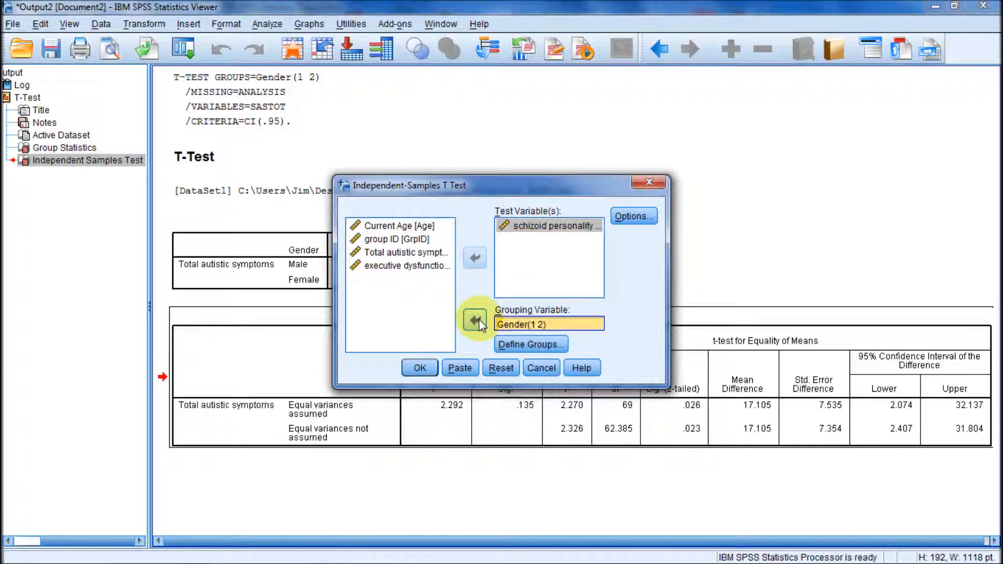
left_click(477, 320)
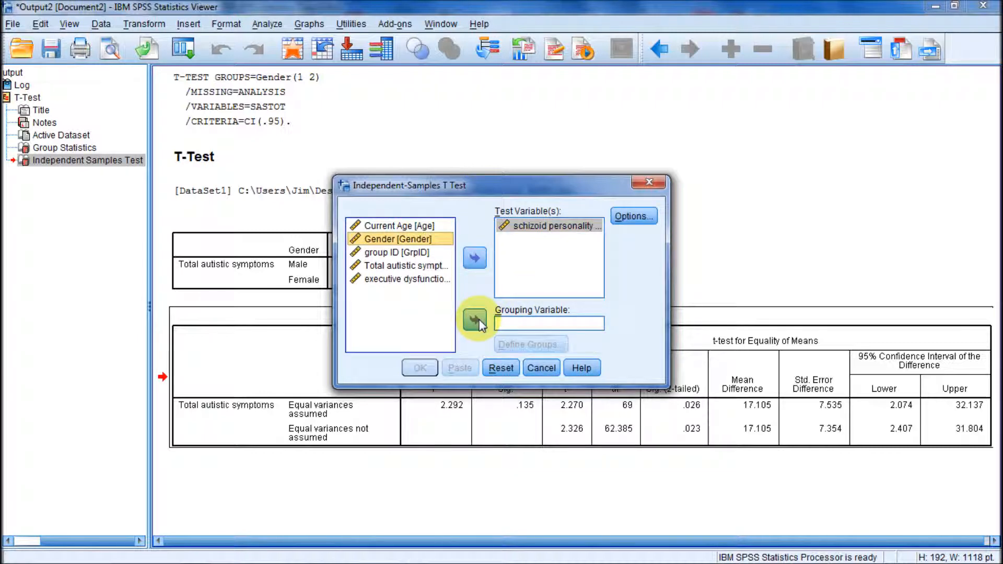
left_click(406, 252)
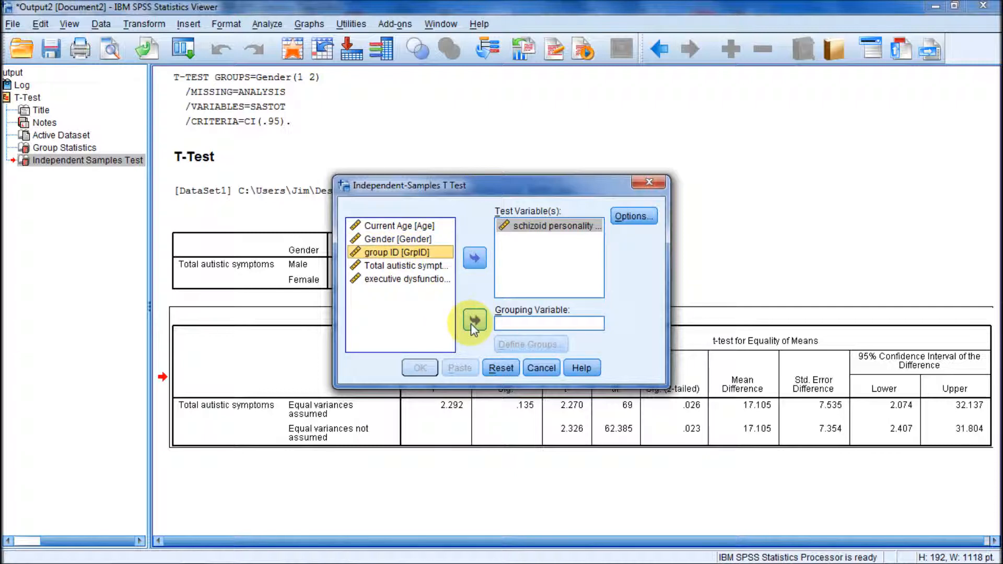
left_click(472, 321)
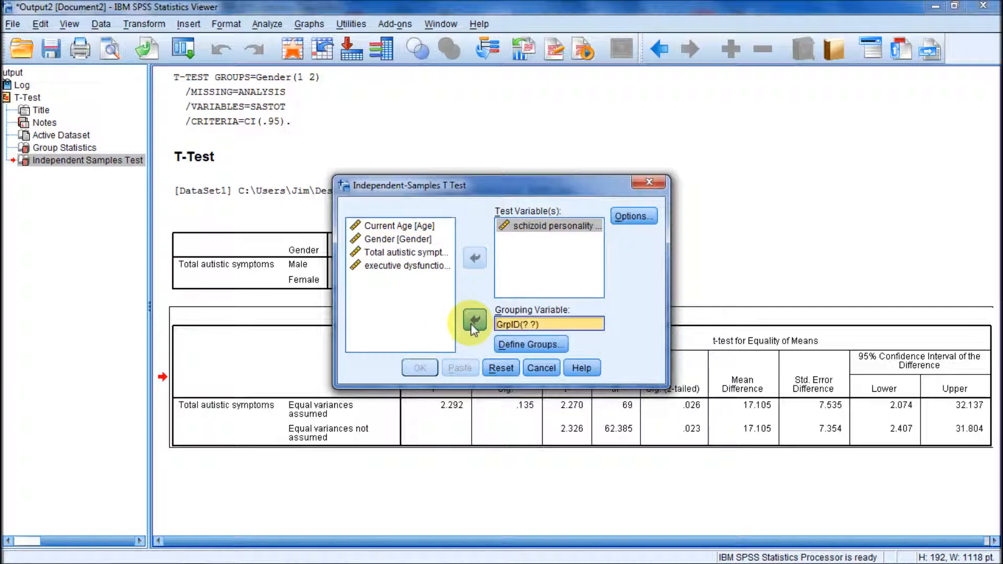
- Define the group ID groups with specified values, 1 for Group 1 and 2 for Group 2, and run the t test
left_click(524, 342)
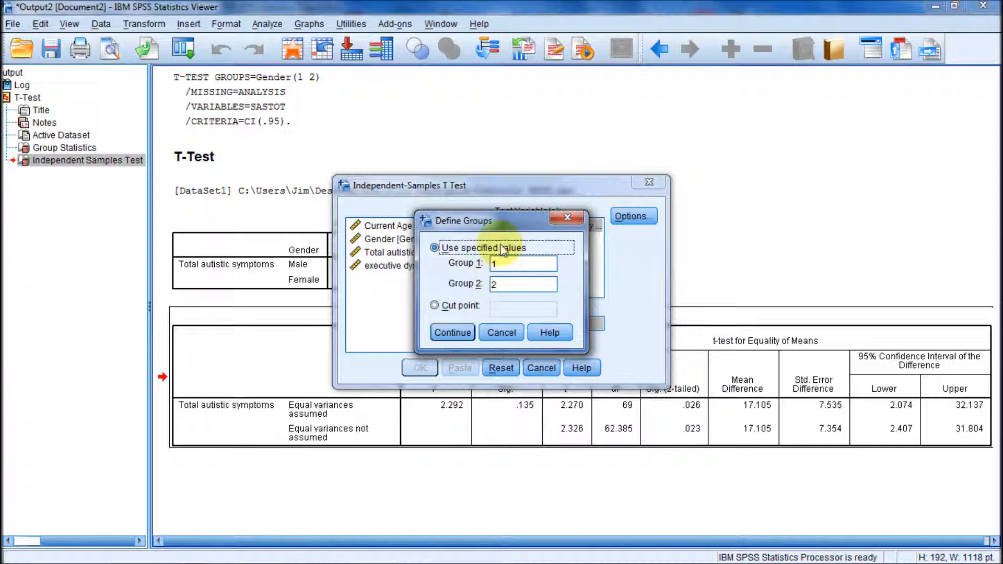
left_click_drag(506, 221, 518, 399)
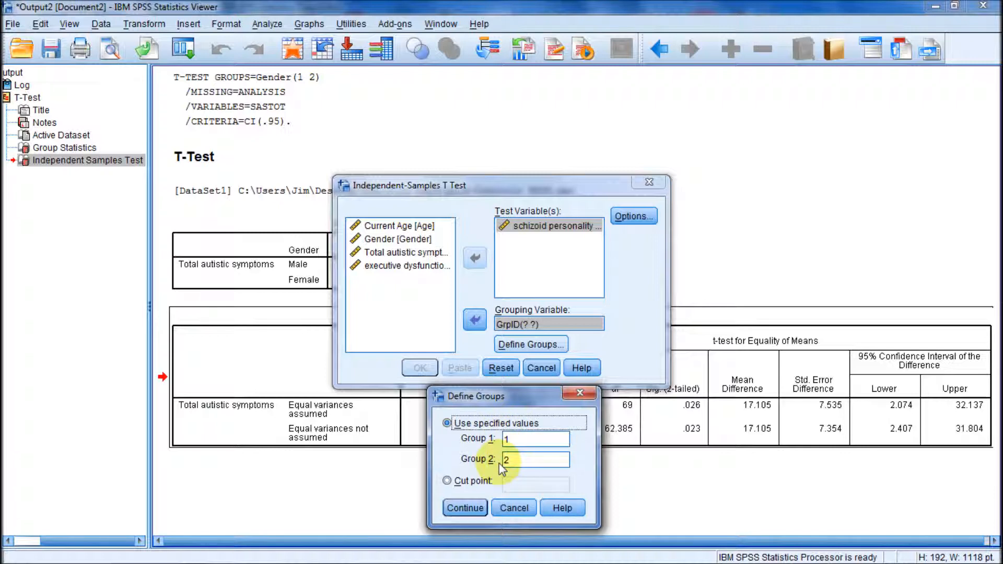
left_click(457, 506)
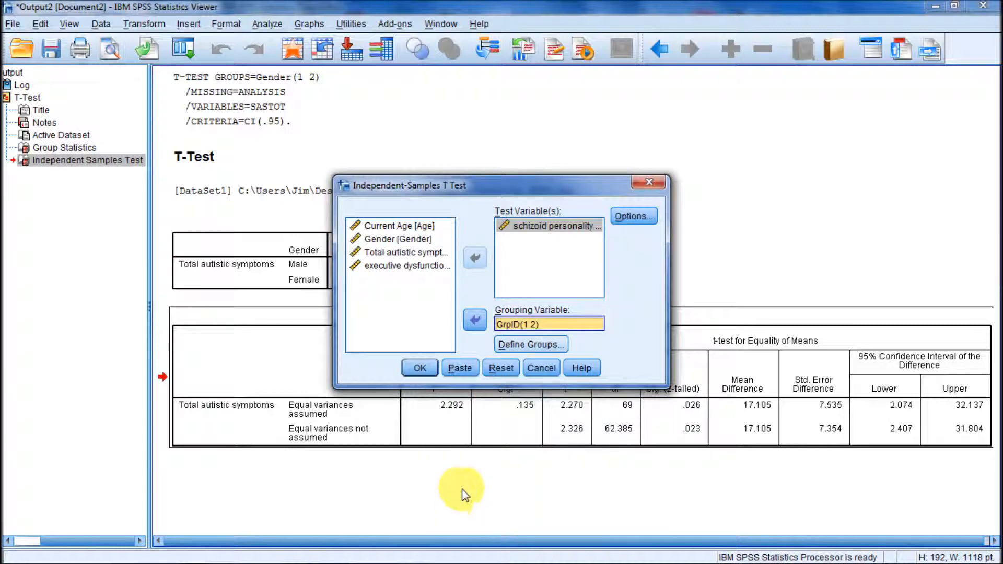
left_click(420, 369)
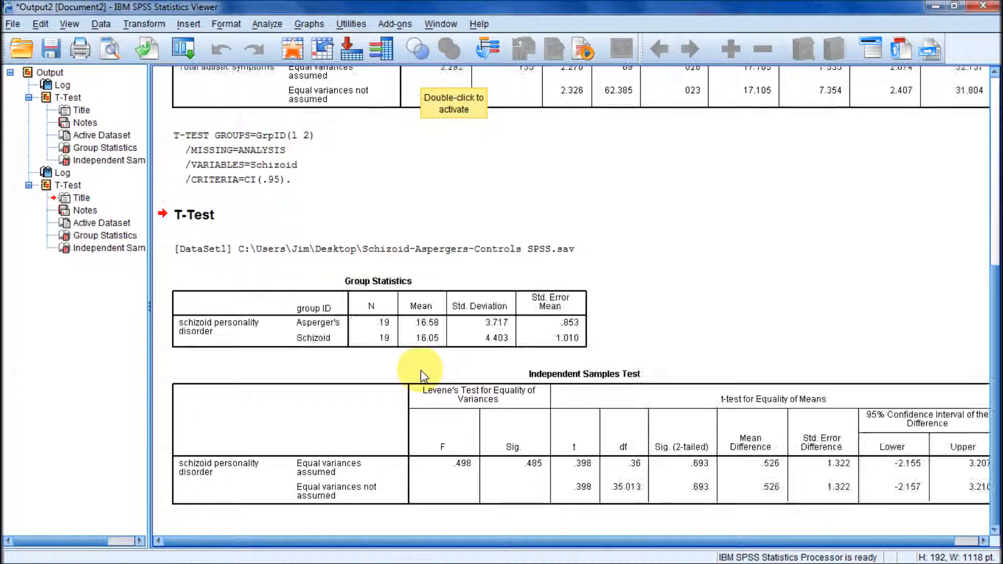